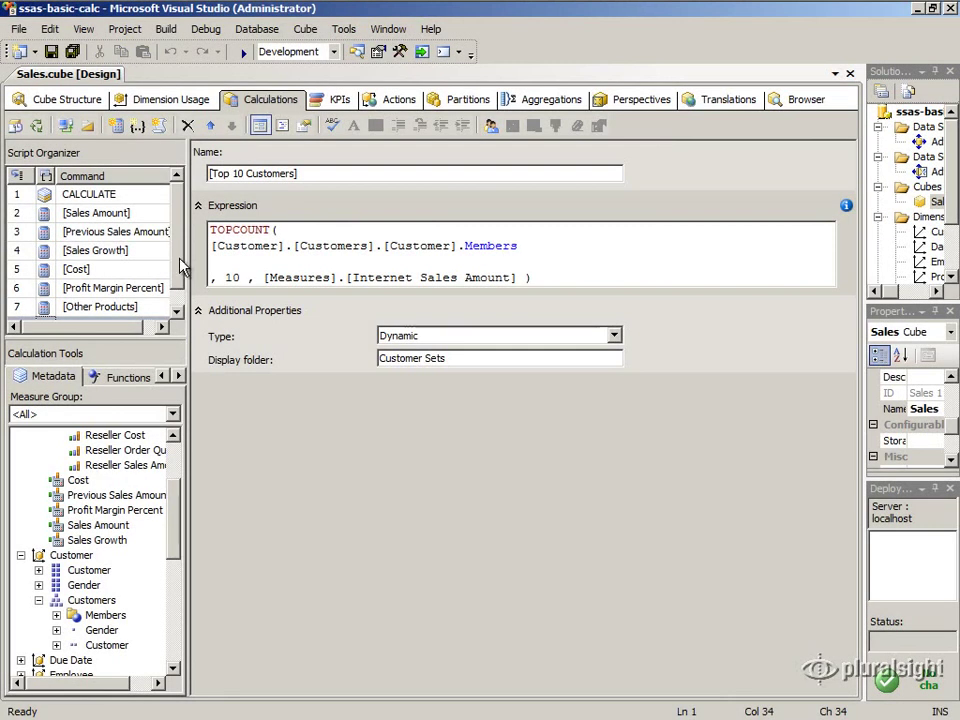
# Add a calculated member [Sales Growth Percent] returning NULL if the previous period's Sales Amount is empty, otherwise Sales Growth divided by that previous amount
pyautogui.click(176, 311)
pyautogui.click(113, 130)
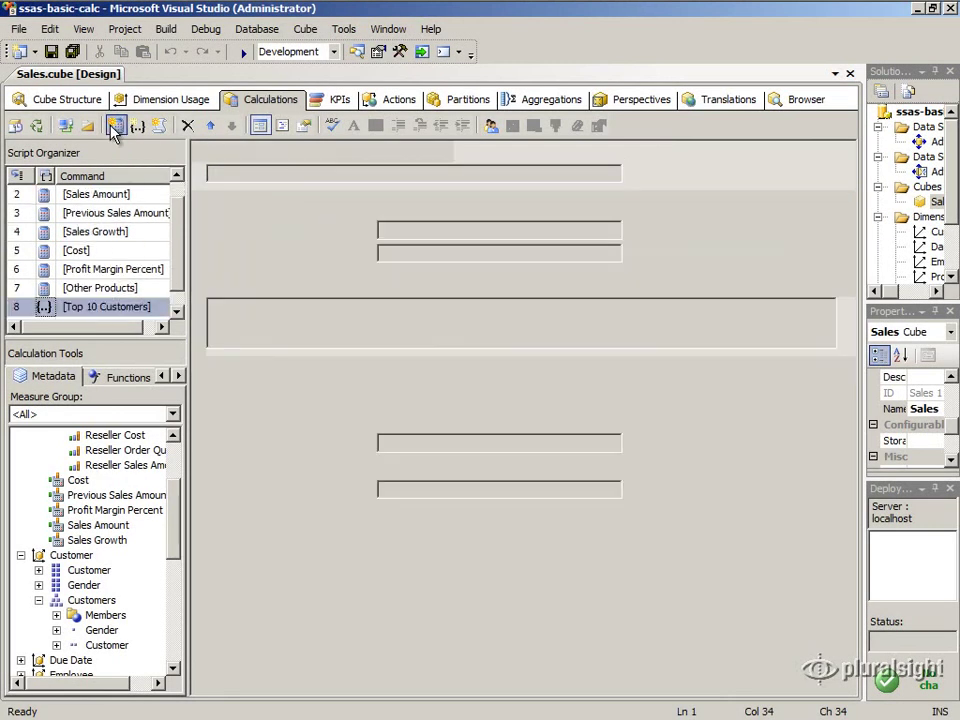
pyautogui.press('BackSpace')
pyautogui.write('[Sa')
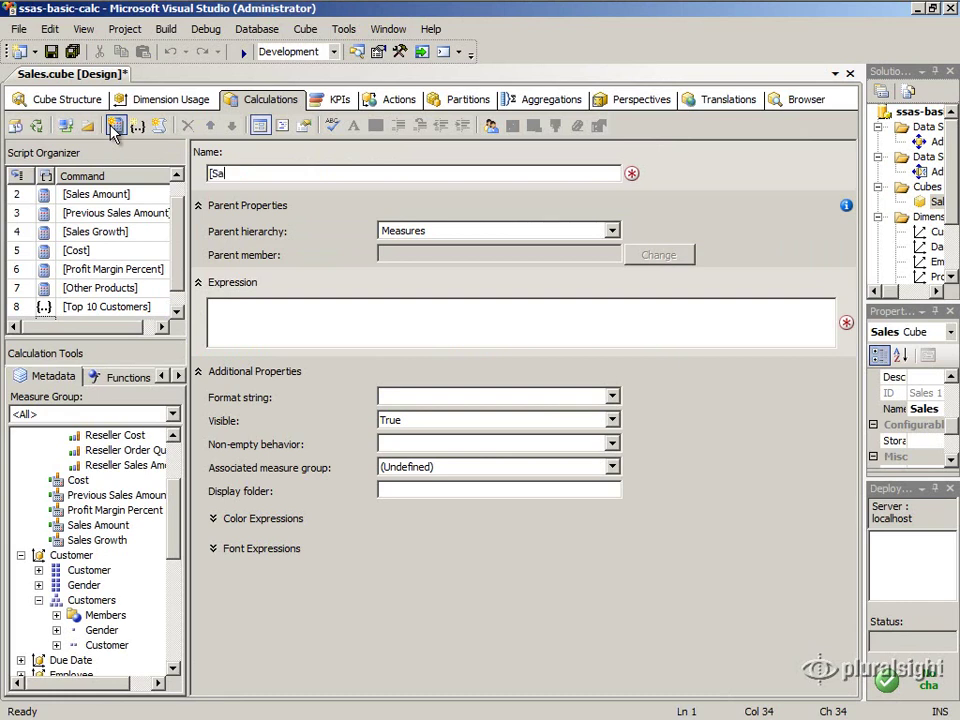
pyautogui.write('les Growth Percent]')
pyautogui.click(236, 317)
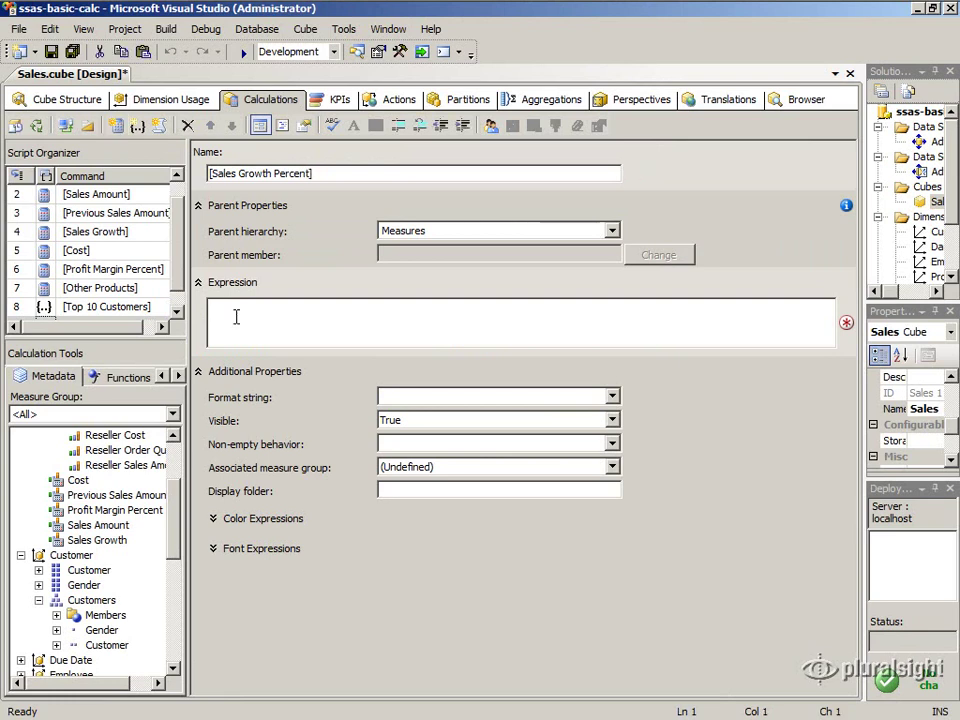
pyautogui.write('iif(     IsEmpty(         ([Measures].[Sales Amount],[Order Date].[Calendar].PrevMember)     ),     NULL,     [Measures].[Sales Growth]/     ([Measures].[Sales Amount],[Order Date].[Calendar].PrevMember) )')
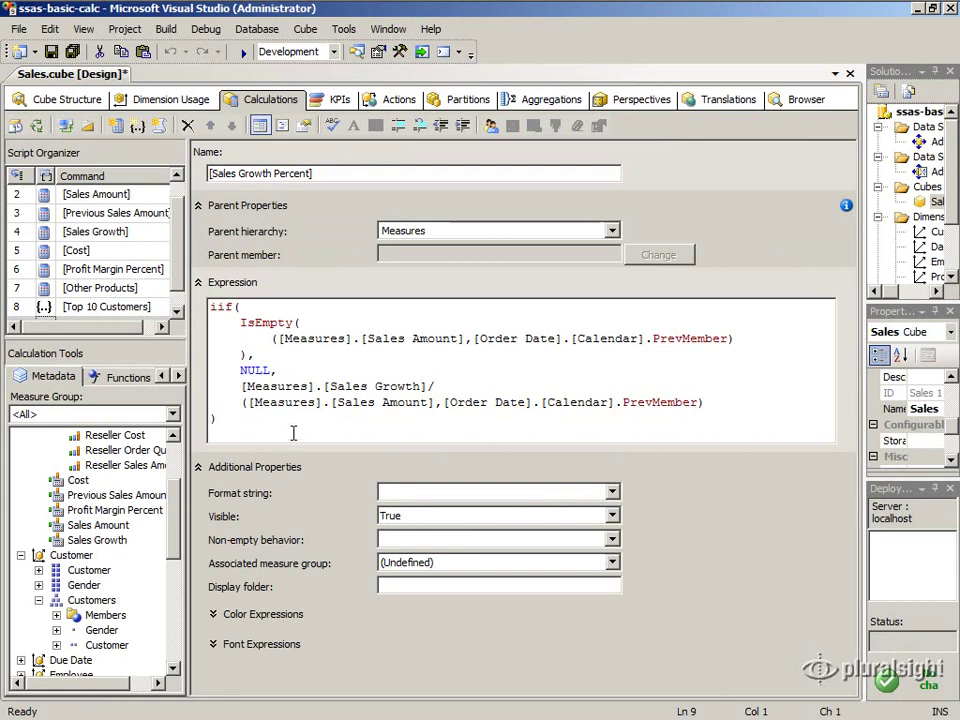
# Examine the [Sales Growth Percent] expression, covering the IsEmpty condition, the NULL result and the division by the previous period's sales
pyautogui.moveTo(240, 386); pyautogui.dragTo(802, 400)
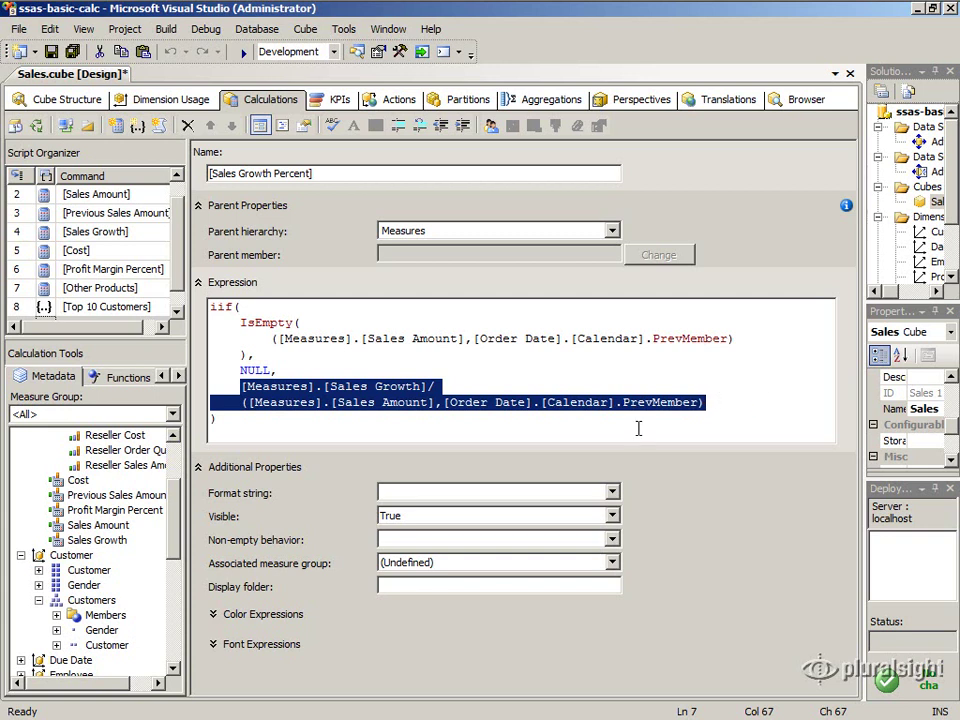
pyautogui.click(285, 349)
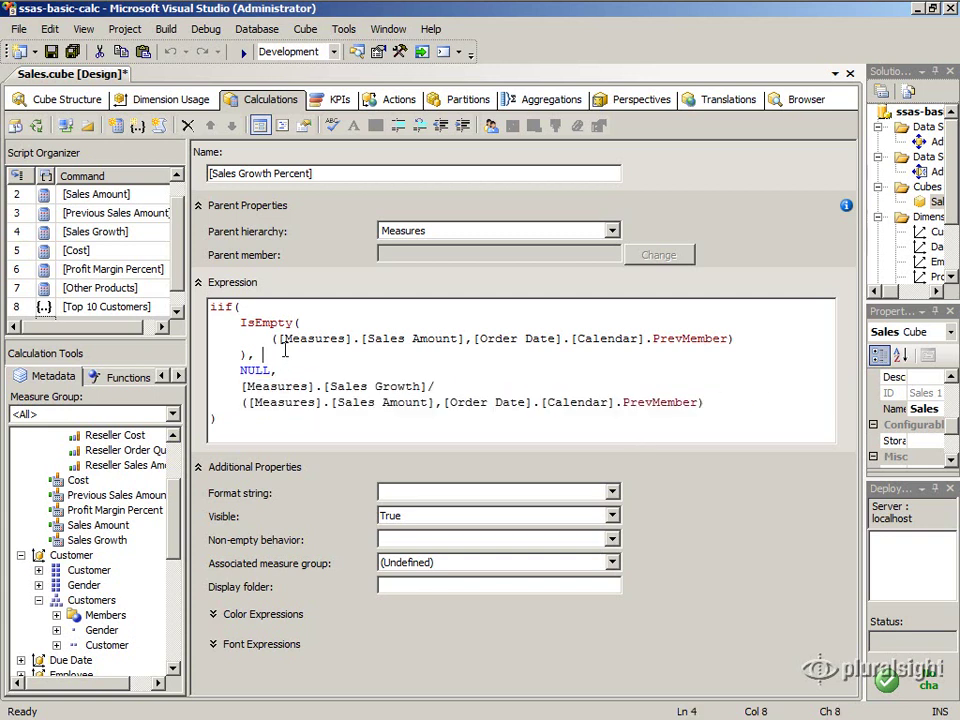
pyautogui.doubleClick(431, 387)
pyautogui.moveTo(241, 402); pyautogui.dragTo(705, 401)
pyautogui.moveTo(241, 323); pyautogui.dragTo(762, 340)
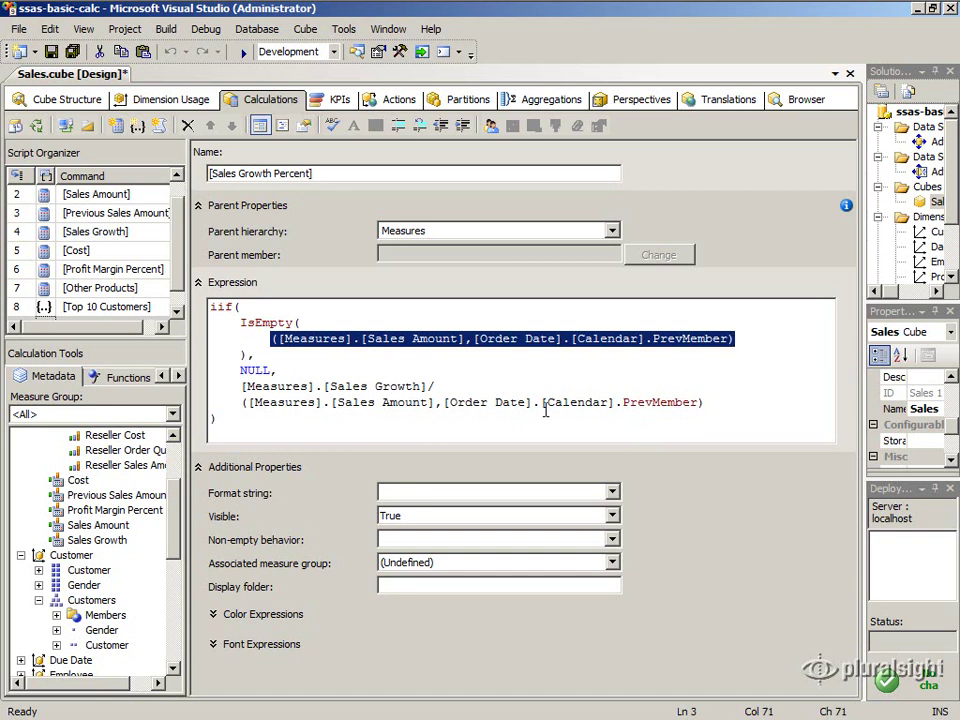
pyautogui.moveTo(240, 323); pyautogui.dragTo(250, 356)
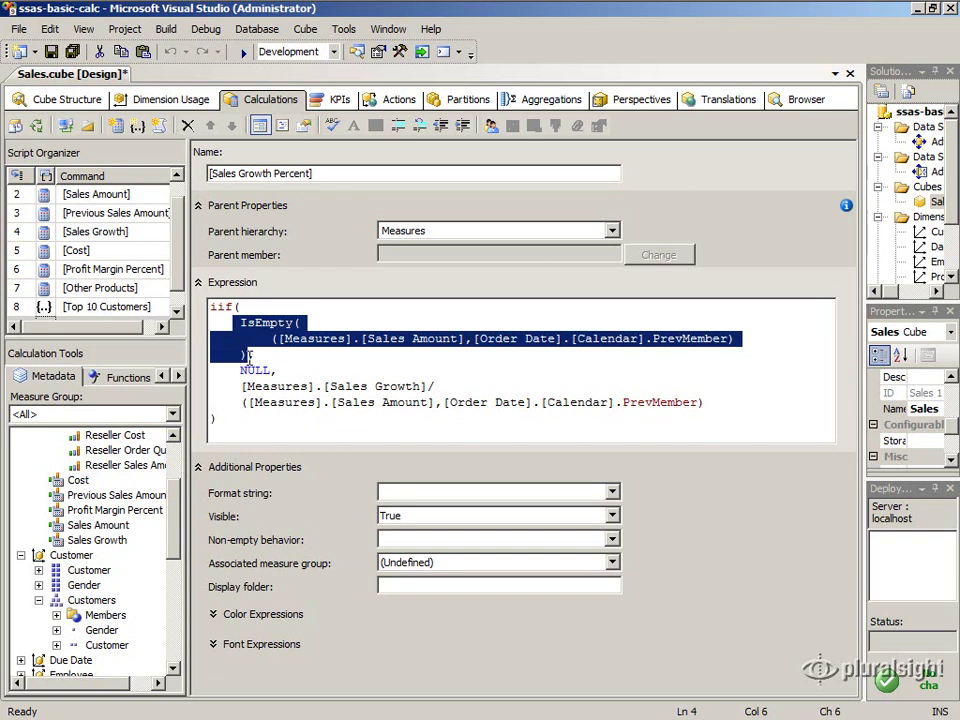
pyautogui.moveTo(234, 371); pyautogui.dragTo(712, 408)
pyautogui.click(239, 385)
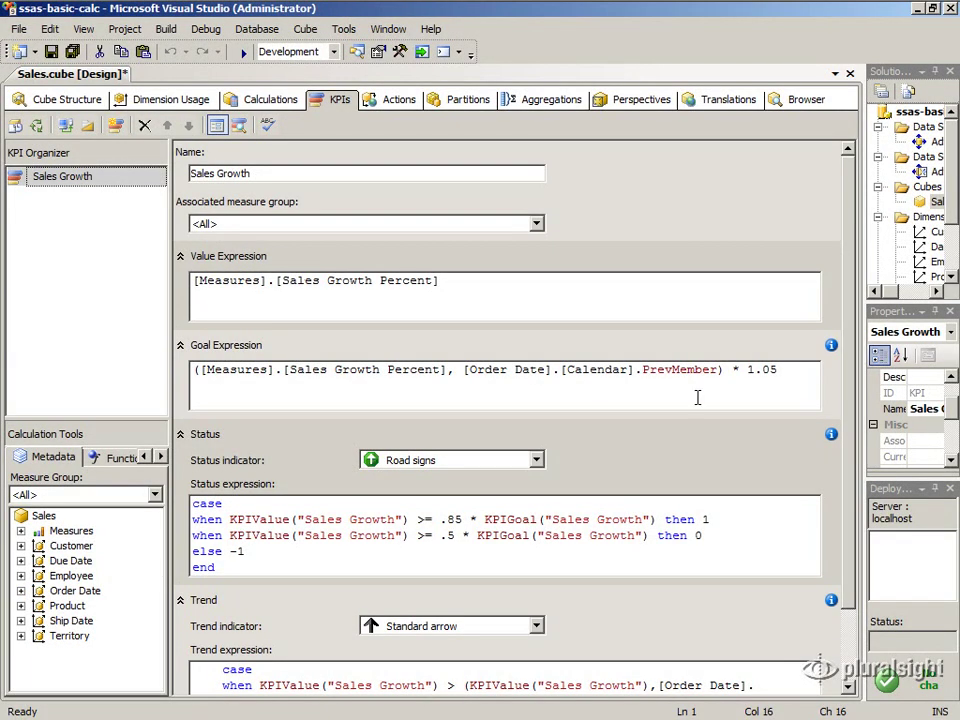
# Examine the Sales Growth KPI's goal expression and how its status expression compares KPIValue with KPIGoal
pyautogui.click(789, 378)
pyautogui.click(636, 536)
pyautogui.click(496, 556)
pyautogui.moveTo(230, 520); pyautogui.dragTo(410, 518)
pyautogui.moveTo(485, 519); pyautogui.dragTo(657, 519)
pyautogui.moveTo(200, 370); pyautogui.dragTo(449, 372)
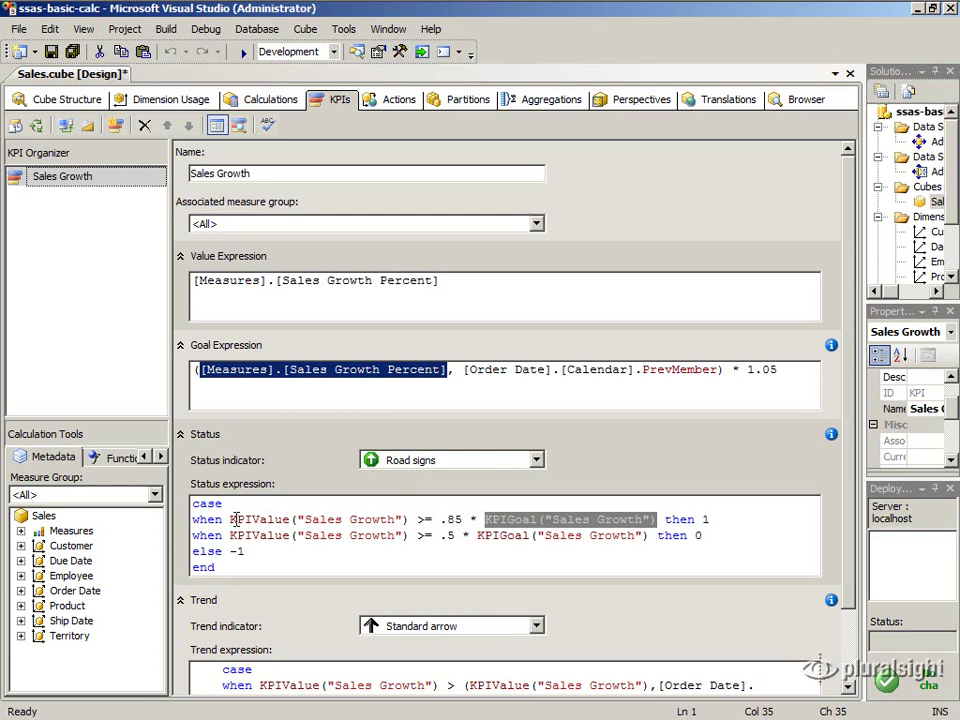
pyautogui.moveTo(230, 519); pyautogui.dragTo(290, 521)
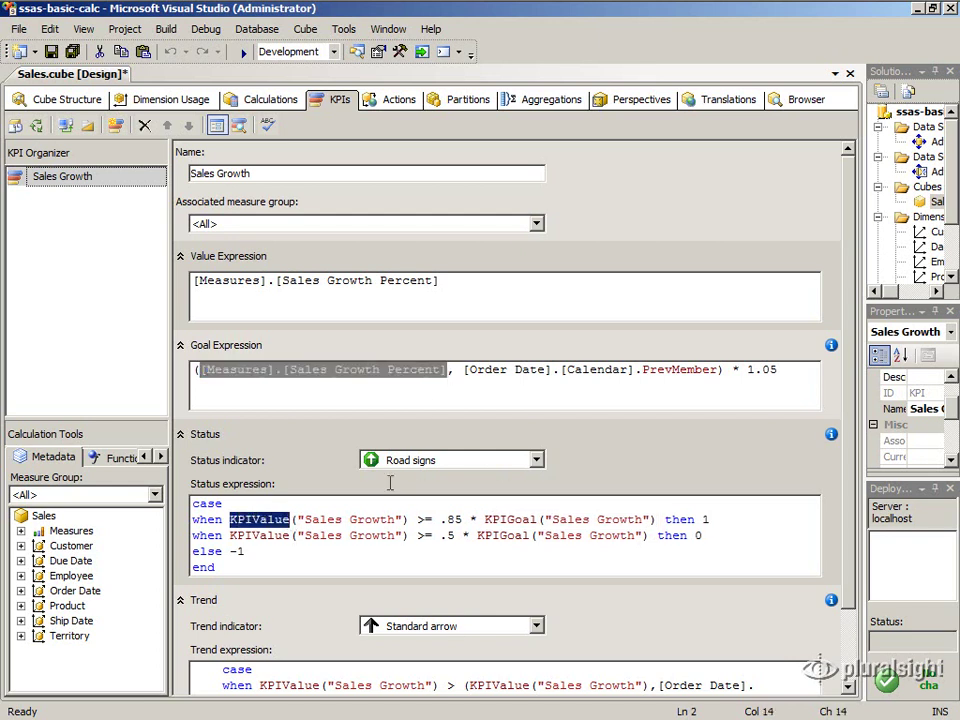
pyautogui.moveTo(486, 519); pyautogui.dragTo(538, 521)
pyautogui.moveTo(298, 519); pyautogui.dragTo(404, 527)
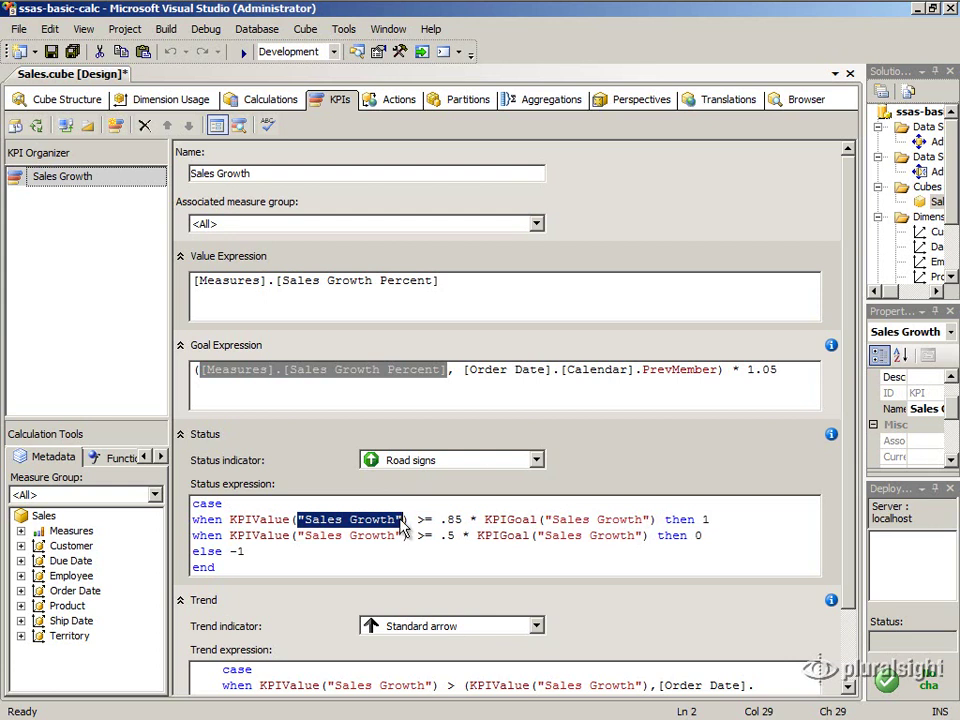
# Review the 1, 0 and -1 outcomes of the KPI's status expression and the available status indicators, keeping Road signs
pyautogui.doubleClick(706, 519)
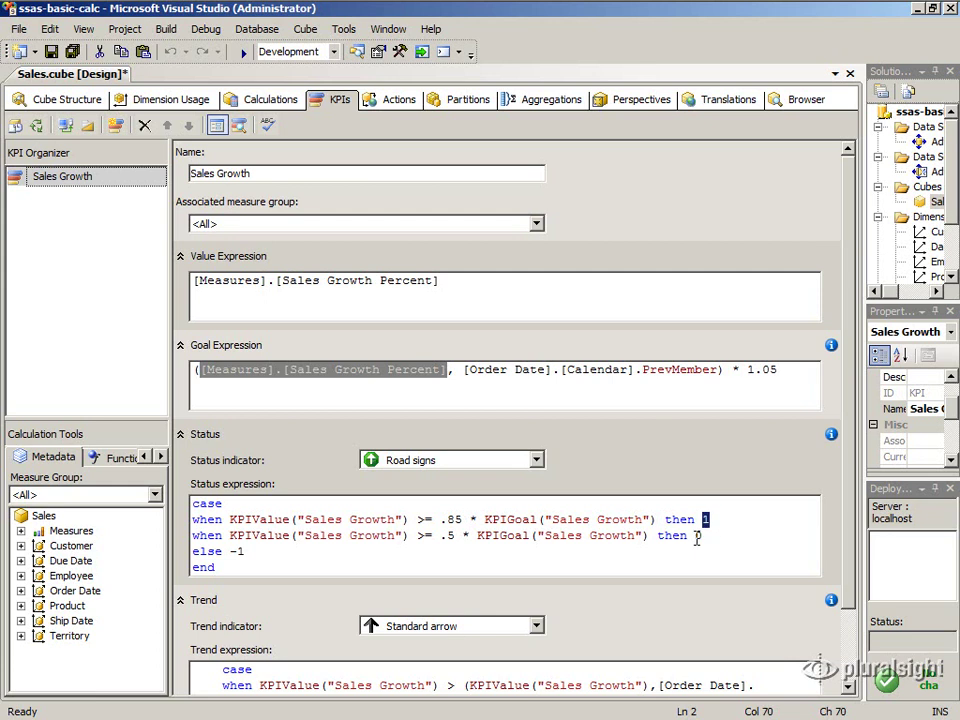
pyautogui.doubleClick(697, 536)
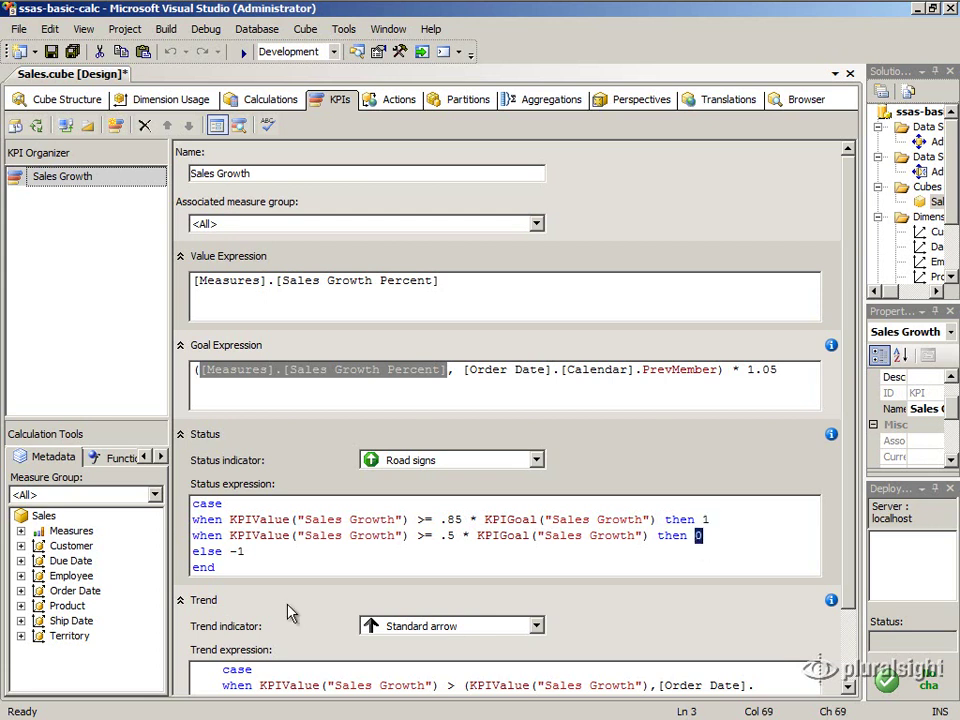
pyautogui.doubleClick(236, 551)
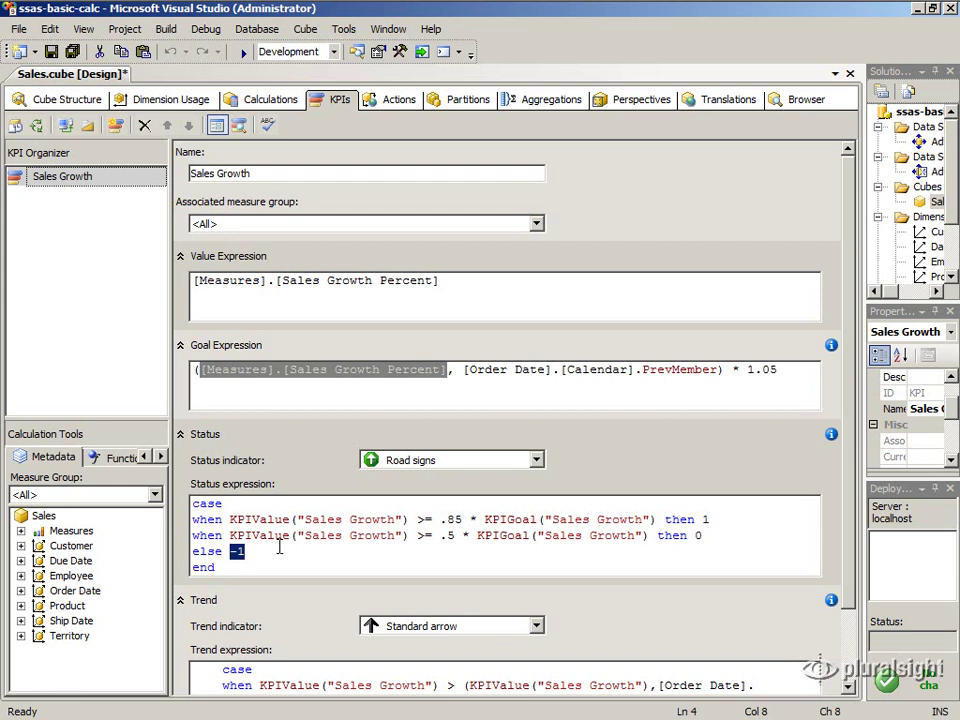
pyautogui.click(537, 460)
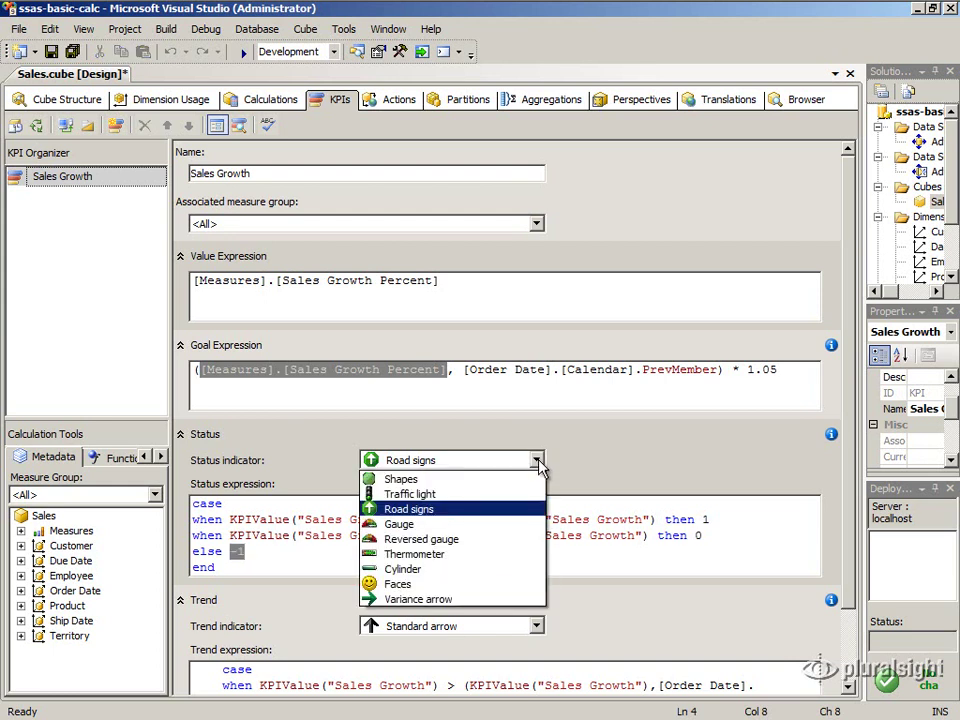
pyautogui.click(528, 520)
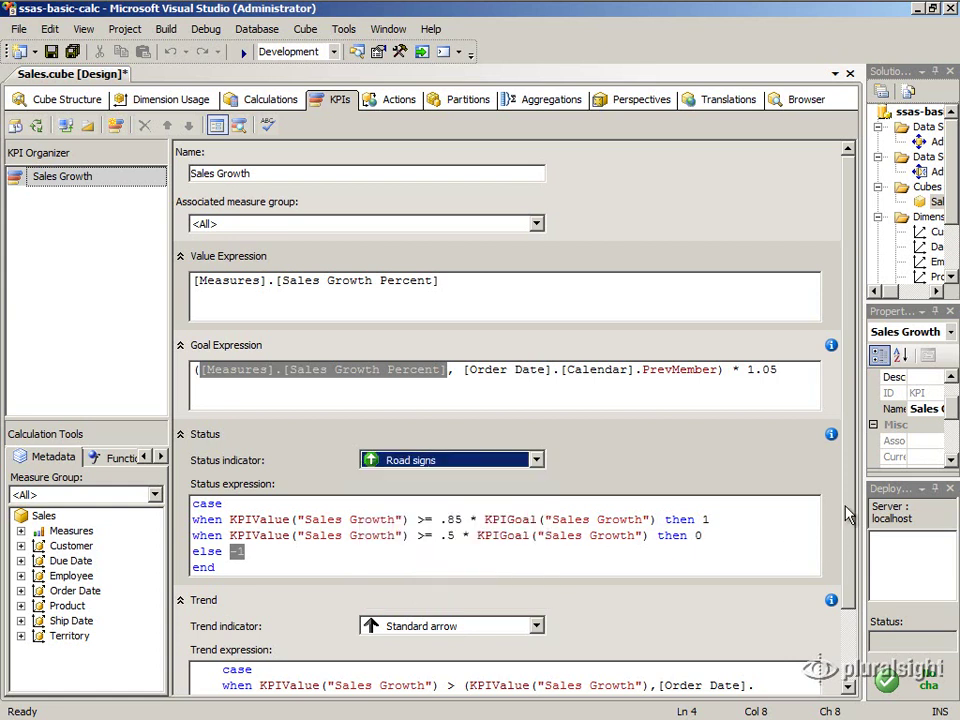
# Examine the KPI's trend expression, which compares the current Sales Growth KPIValue with that of the previous calendar member
pyautogui.scroll(-1, 863, 566)
pyautogui.scroll(-1, 863, 566)
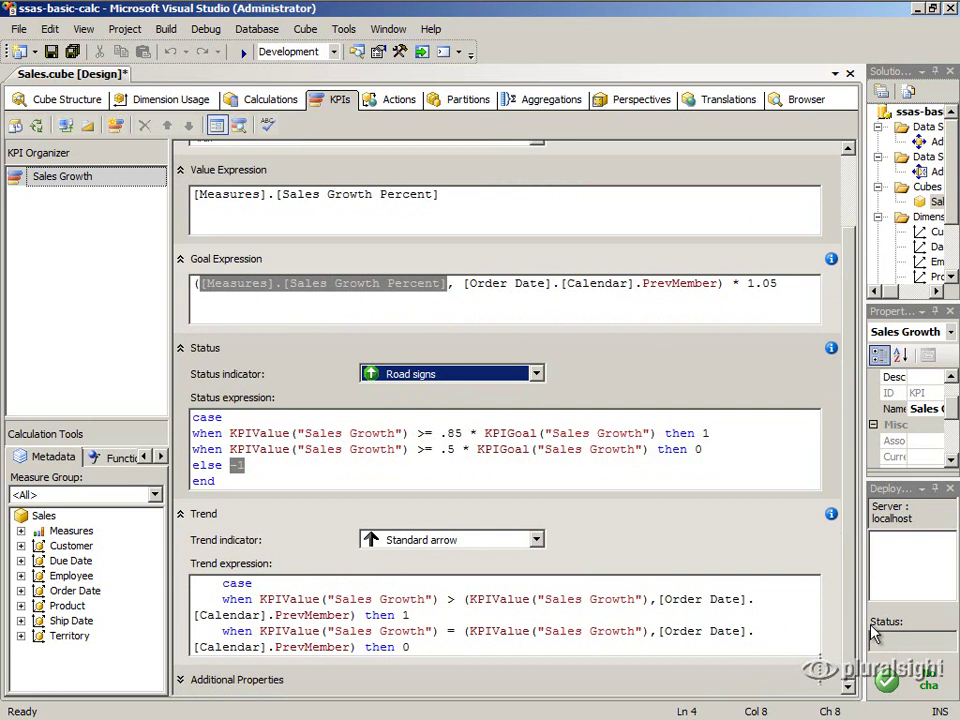
pyautogui.click(626, 643)
pyautogui.moveTo(260, 599); pyautogui.dragTo(657, 599)
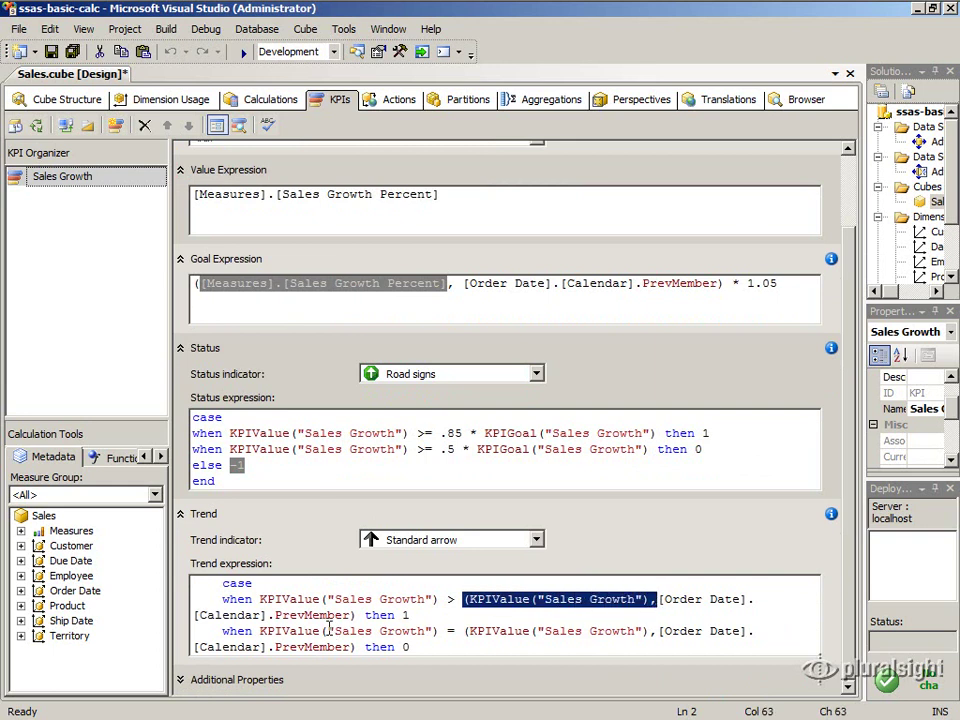
pyautogui.moveTo(358, 615); pyautogui.dragTo(200, 615)
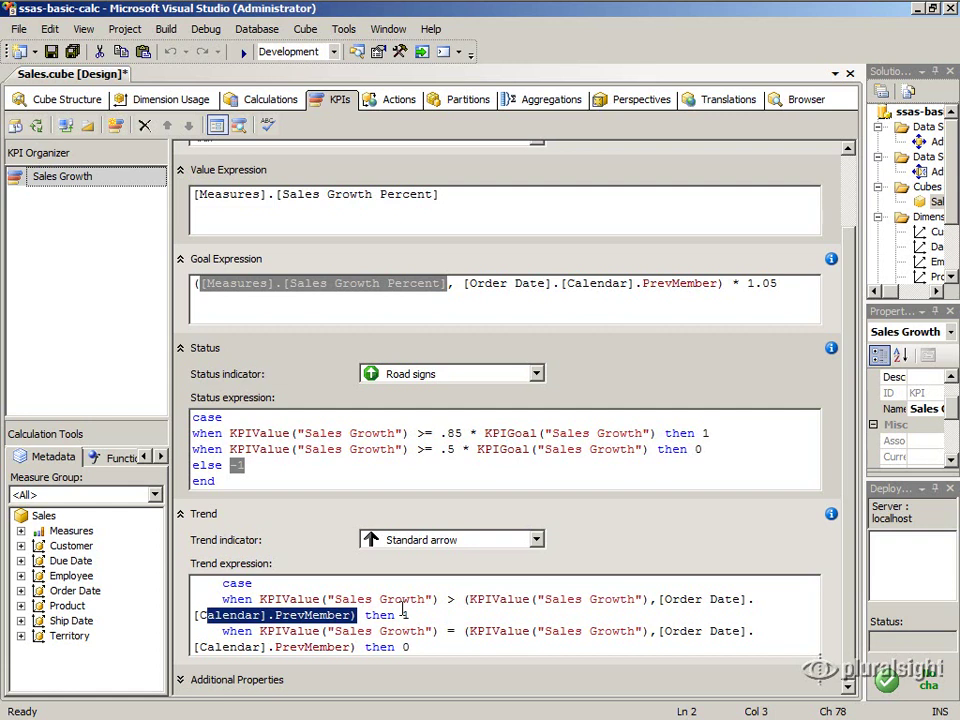
pyautogui.doubleClick(303, 598)
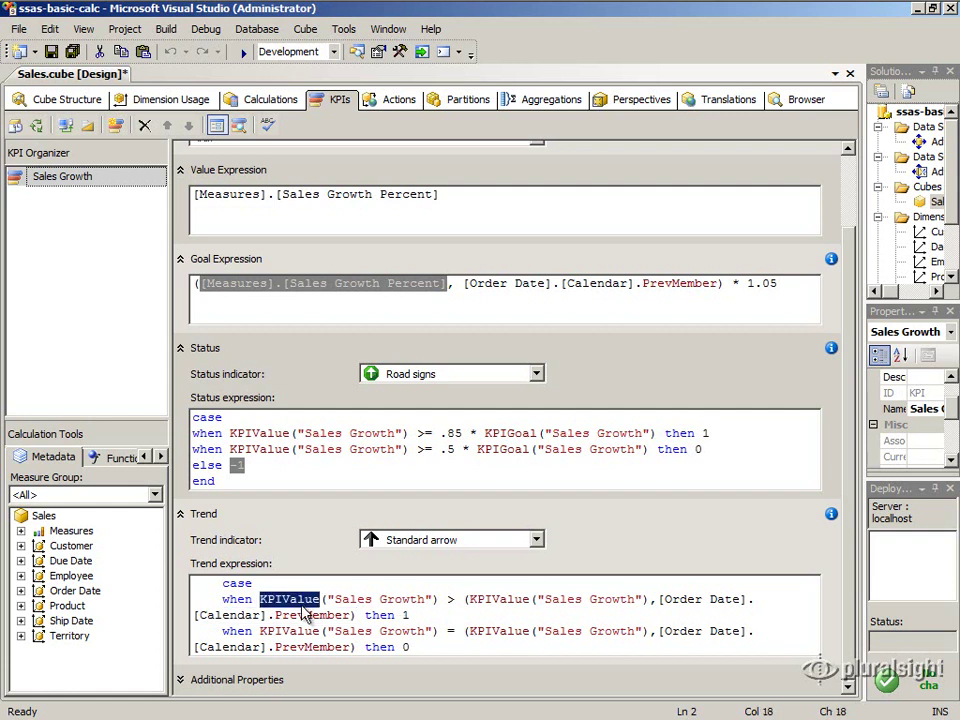
pyautogui.doubleClick(405, 615)
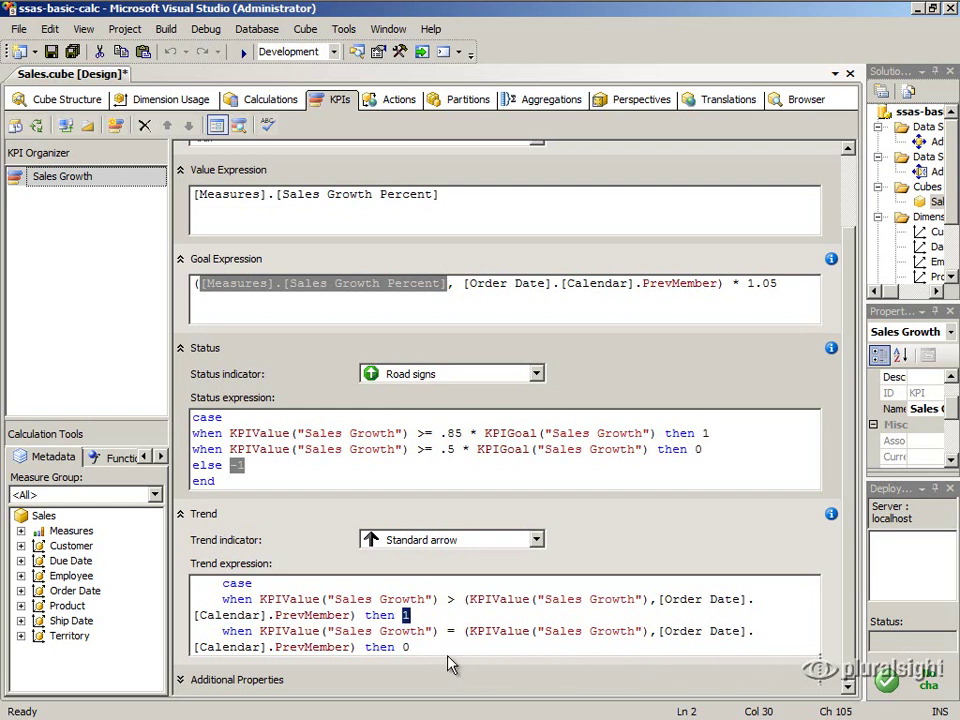
# Finish the trend expression with an else -1 branch and a closing end, keeping Standard arrow as the trend indicator
pyautogui.doubleClick(405, 647)
pyautogui.press('End')
pyautogui.press('Return')
pyautogui.write('else -1')
pyautogui.press('Return')
pyautogui.write('end')
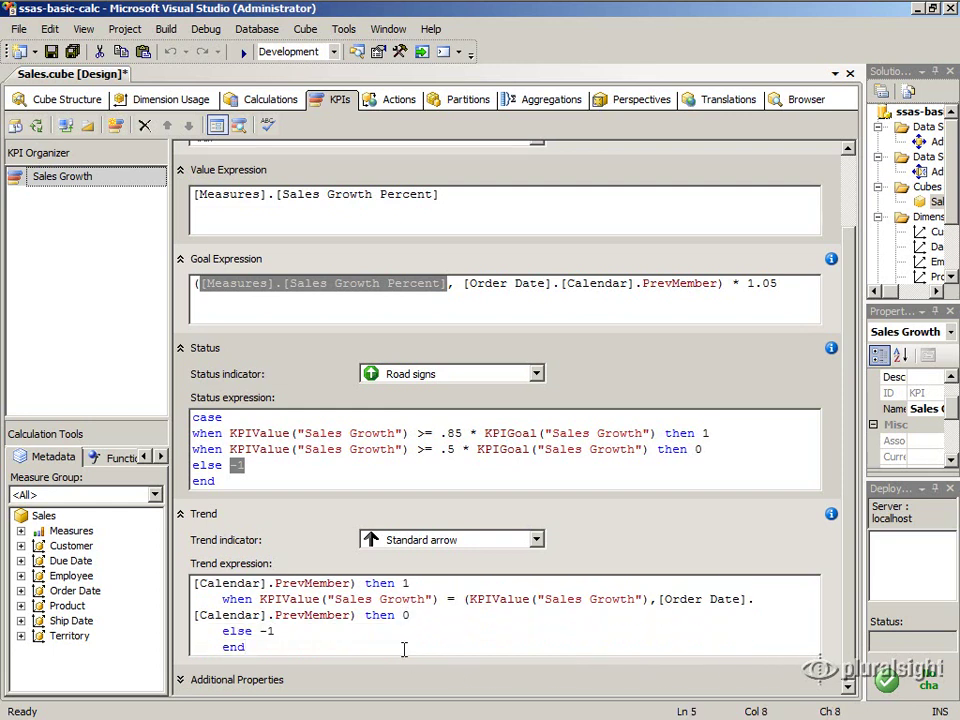
pyautogui.click(537, 541)
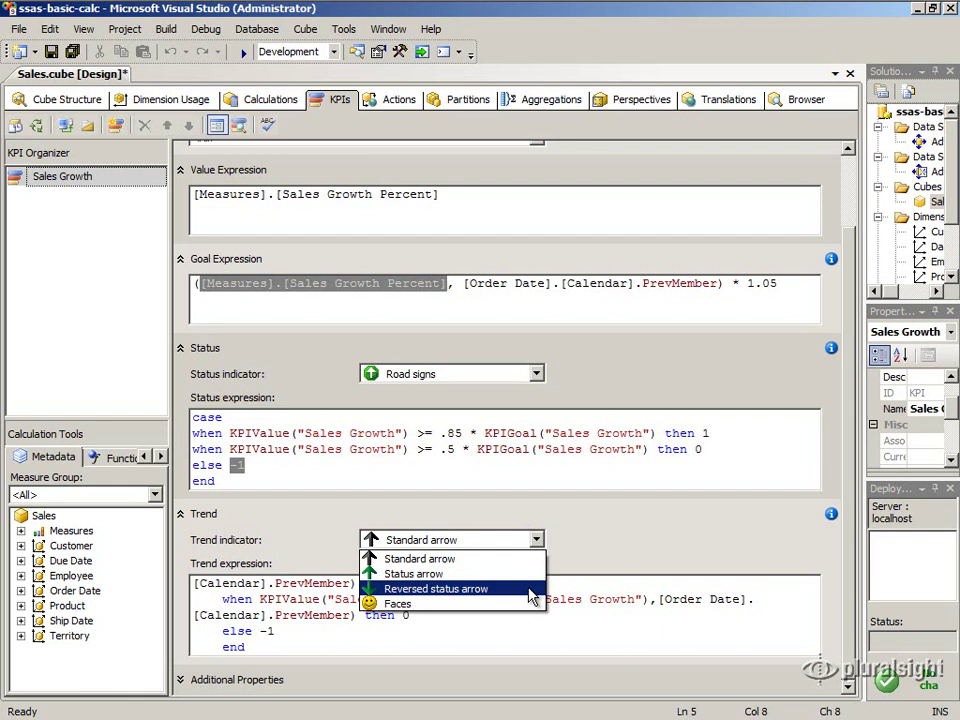
pyautogui.click(528, 558)
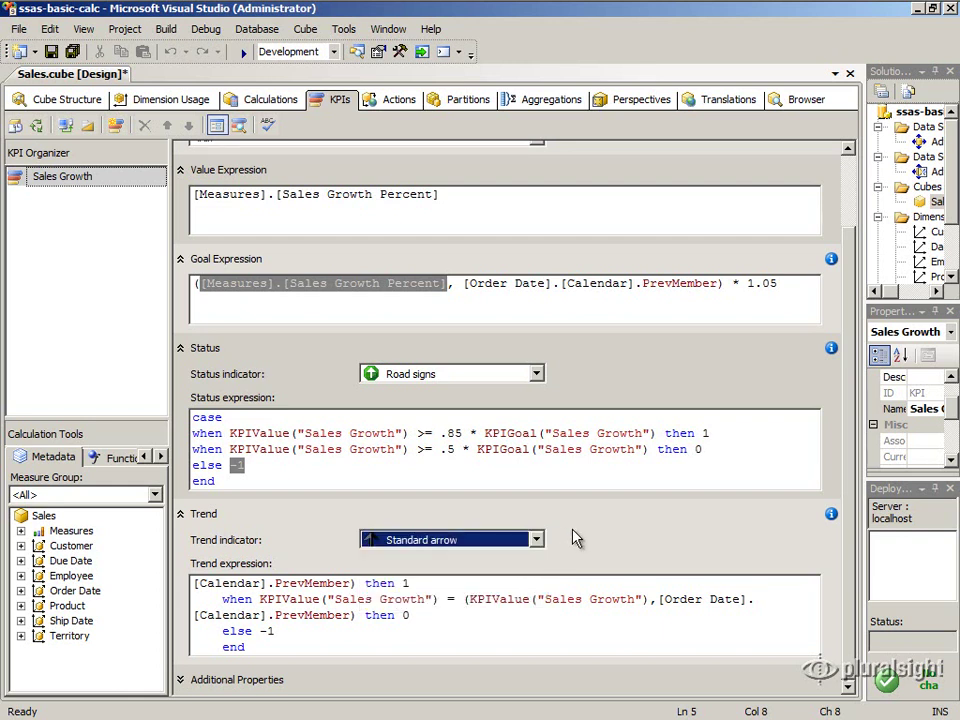
# Deploy the ssas-basic-calc project and show the Sales Growth KPI in the KPI browser view
pyautogui.click(885, 114)
pyautogui.rightClick(884, 110)
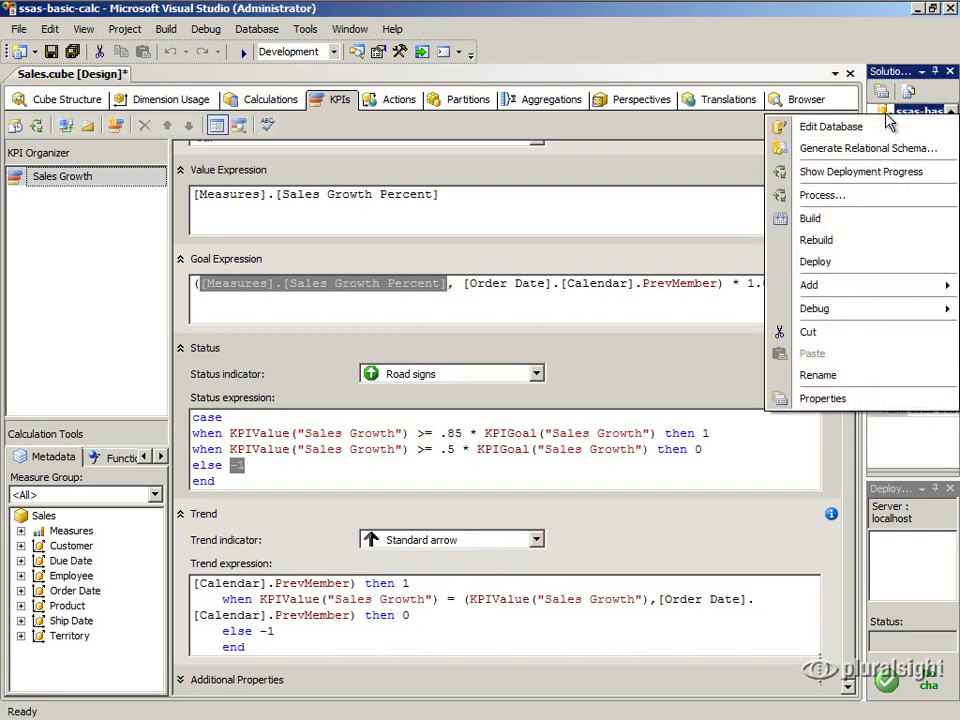
pyautogui.click(881, 259)
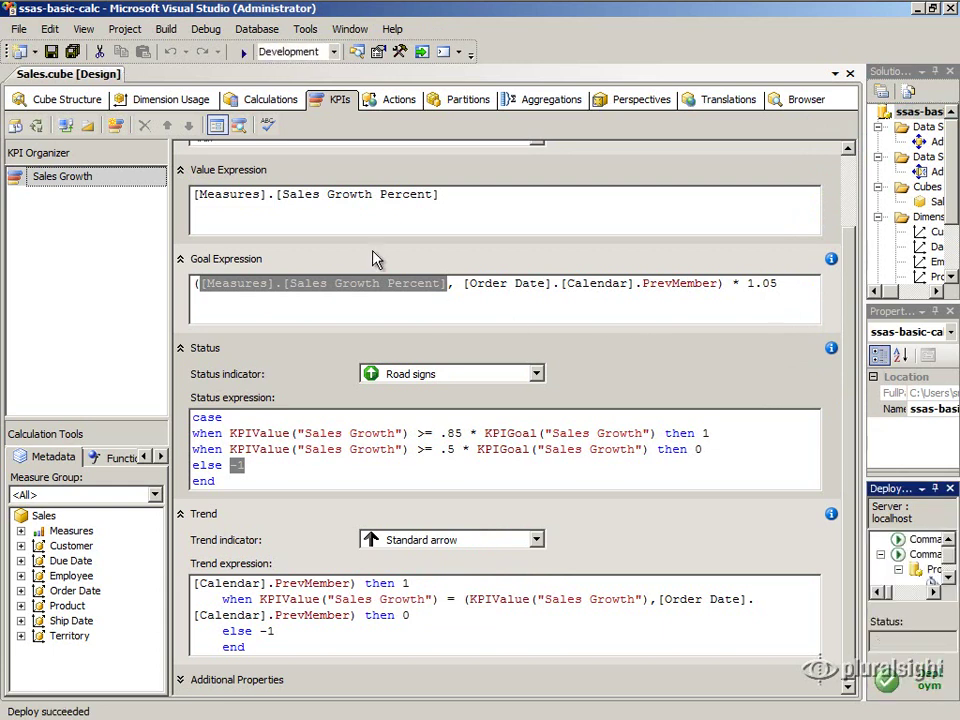
pyautogui.click(240, 127)
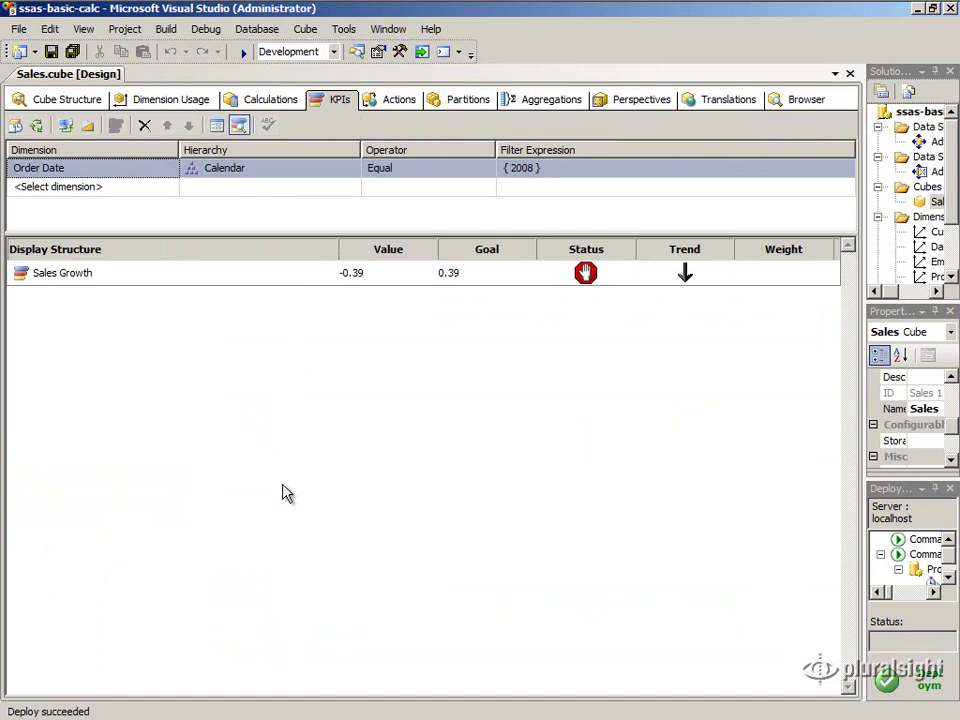
# Filter the KPI results to Order Date calendar year 2007 and check the Sales Growth value, goal and status
pyautogui.click(141, 172)
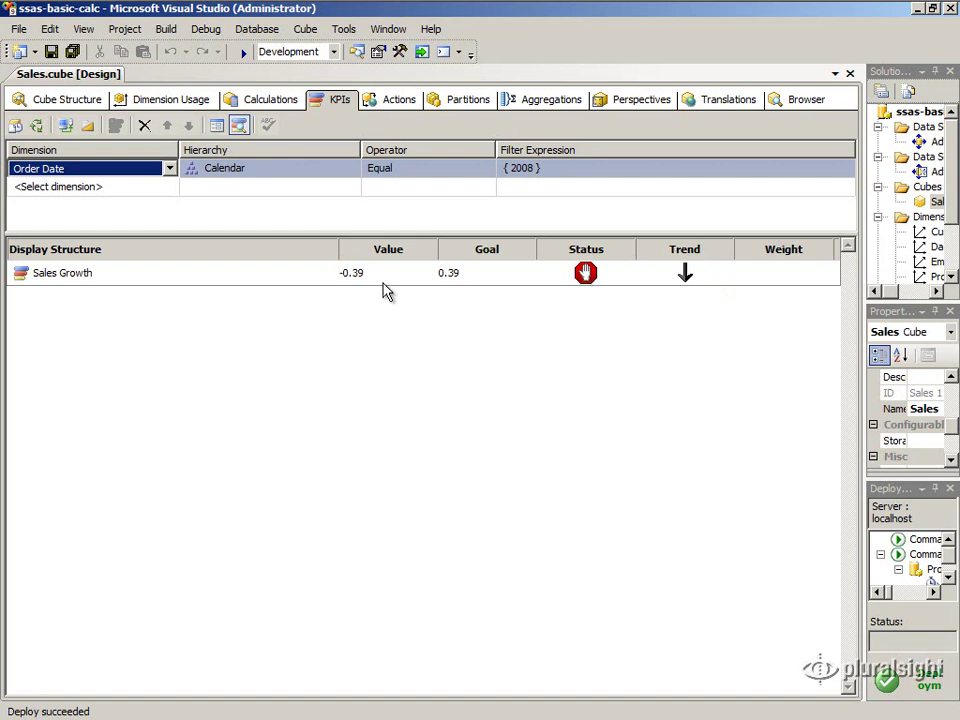
pyautogui.click(620, 172)
pyautogui.click(620, 174)
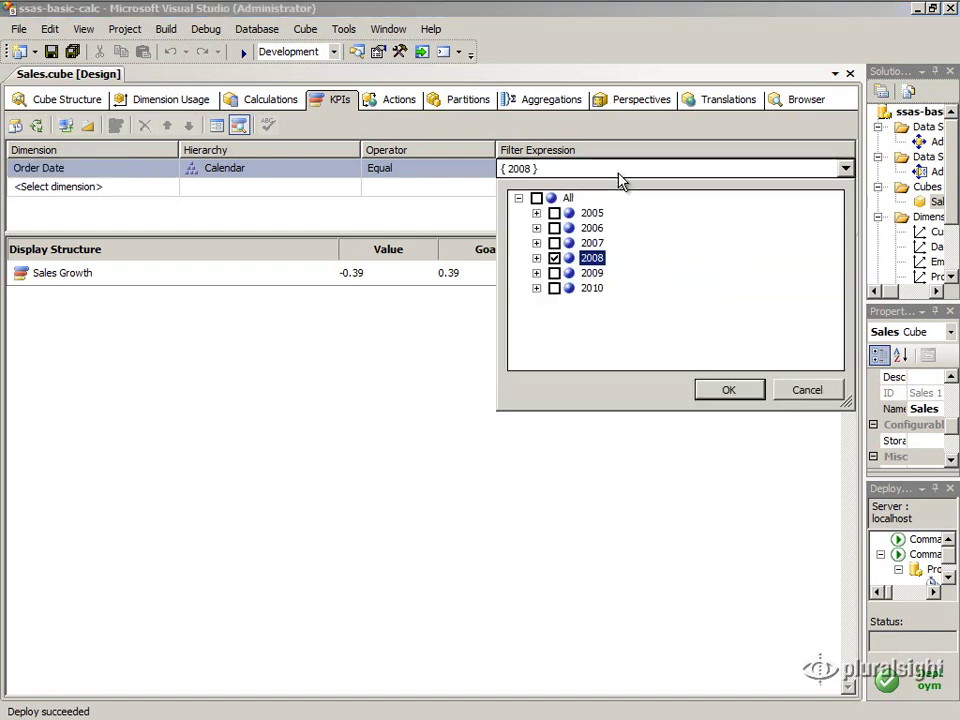
pyautogui.click(554, 243)
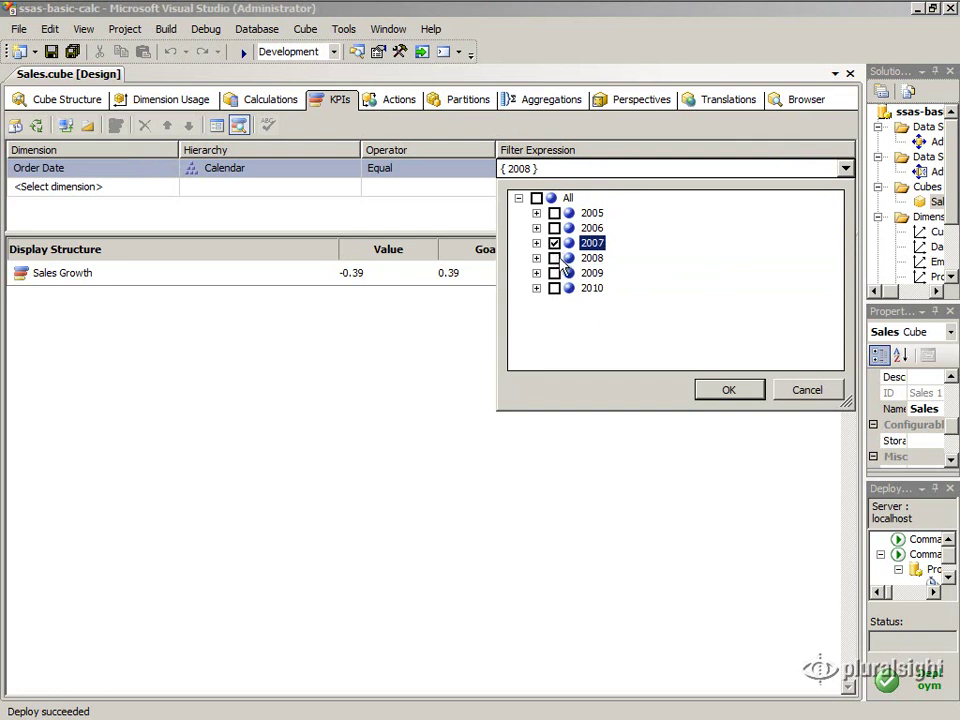
pyautogui.click(715, 393)
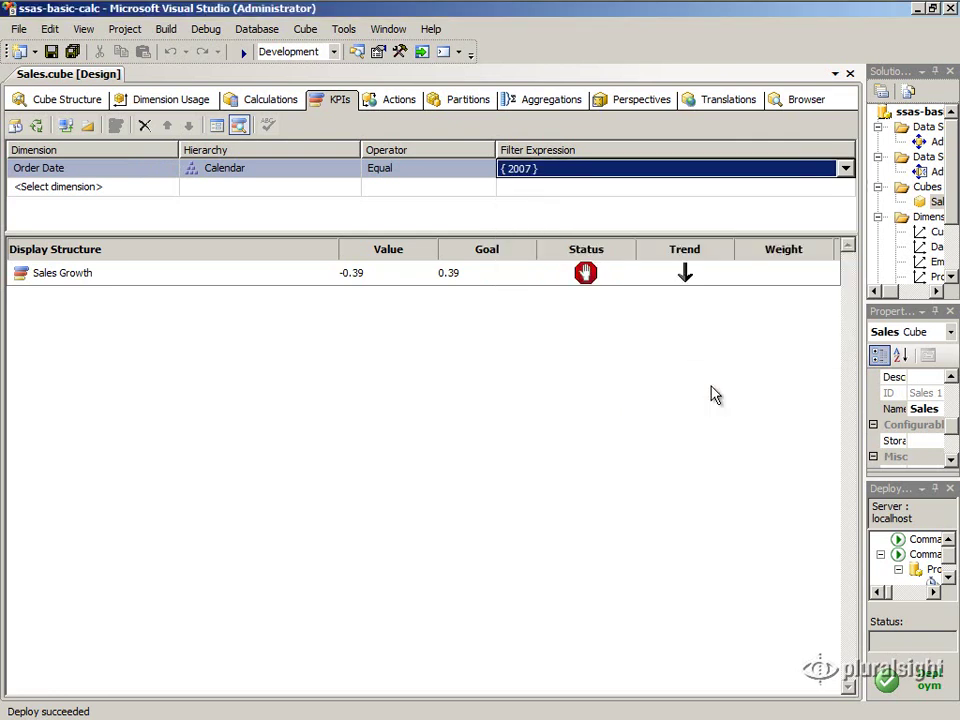
pyautogui.click(225, 367)
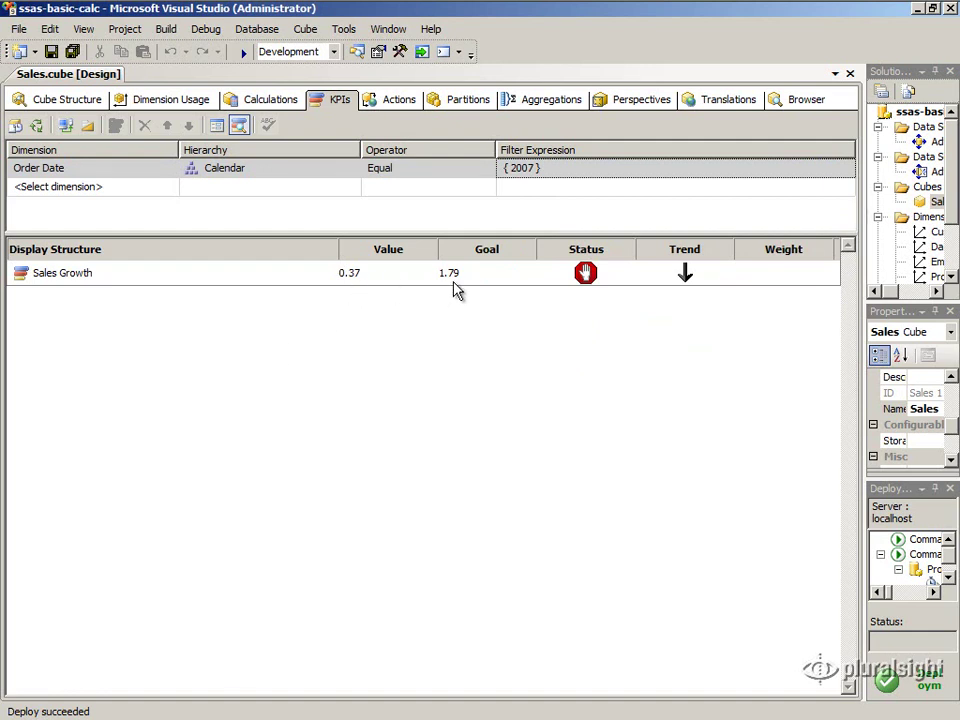
pyautogui.moveTo(591, 293)
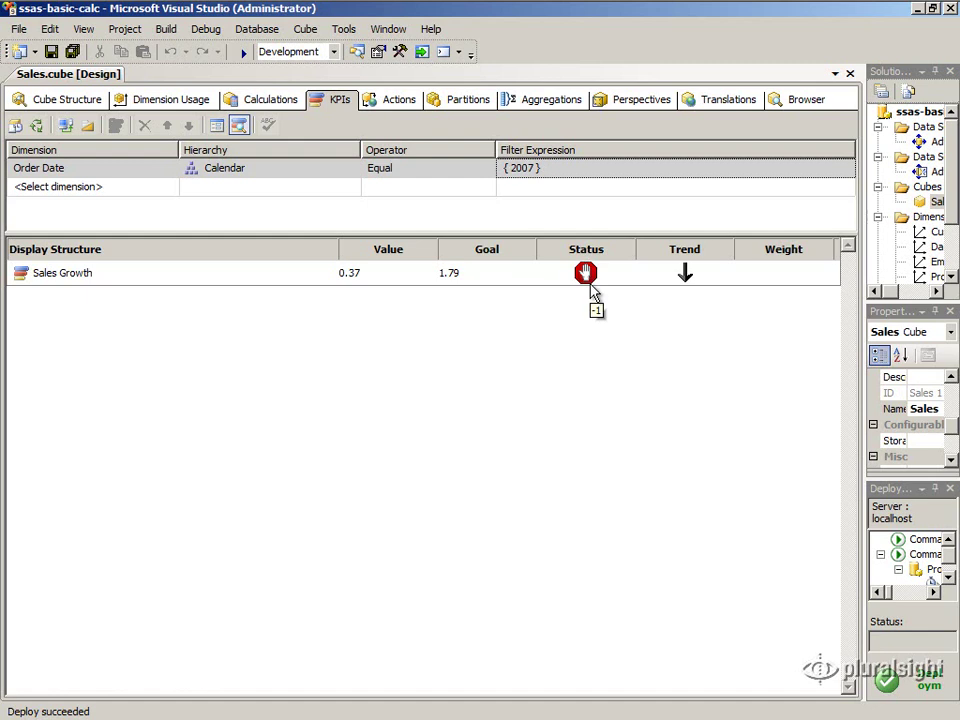
# Switch the Order Date calendar filter to 2006 only and refresh the Sales Growth KPI results
pyautogui.click(845, 175)
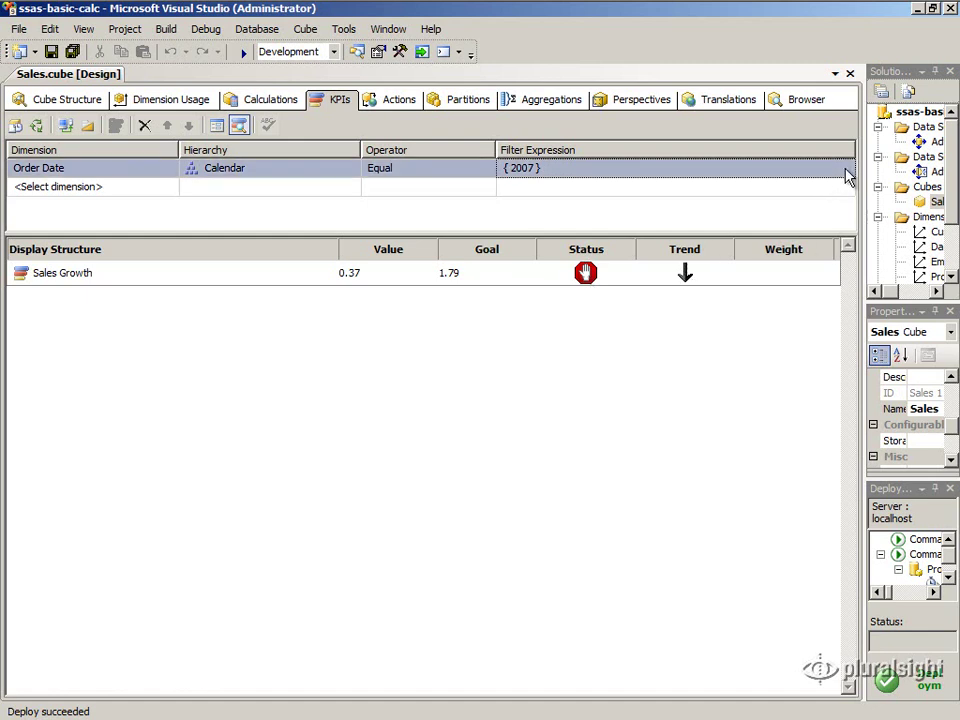
pyautogui.click(844, 169)
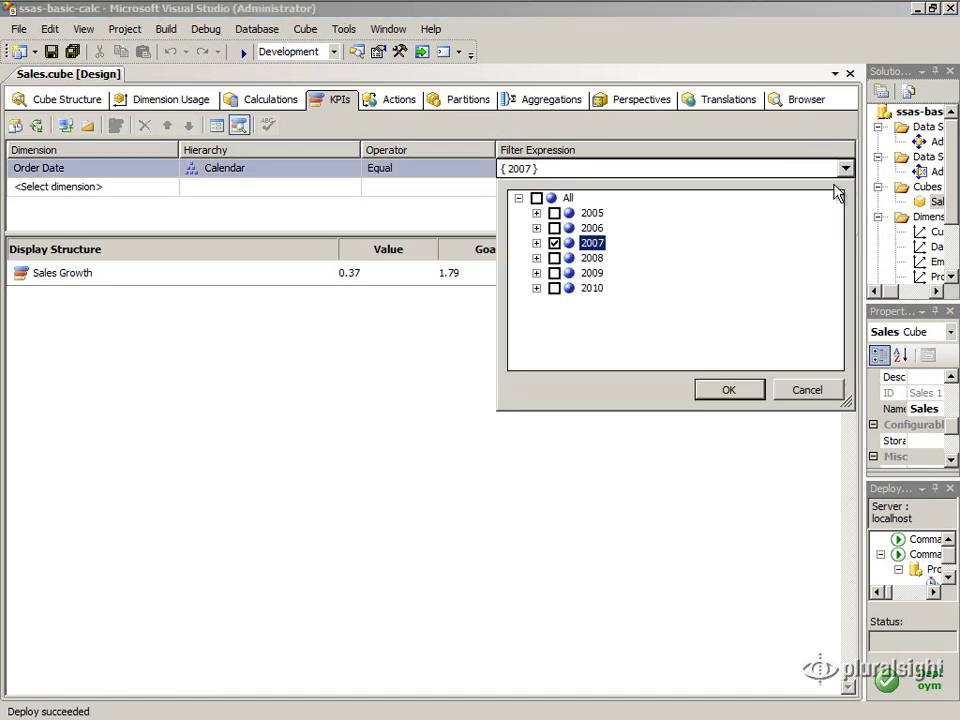
pyautogui.click(554, 243)
pyautogui.click(554, 228)
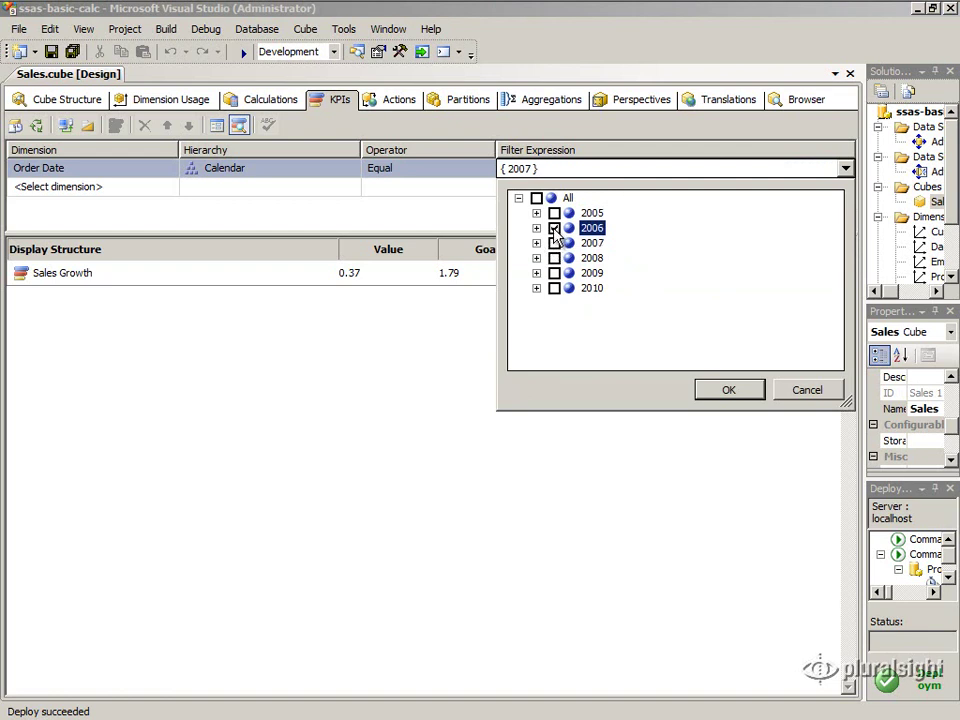
pyautogui.click(733, 391)
pyautogui.click(352, 352)
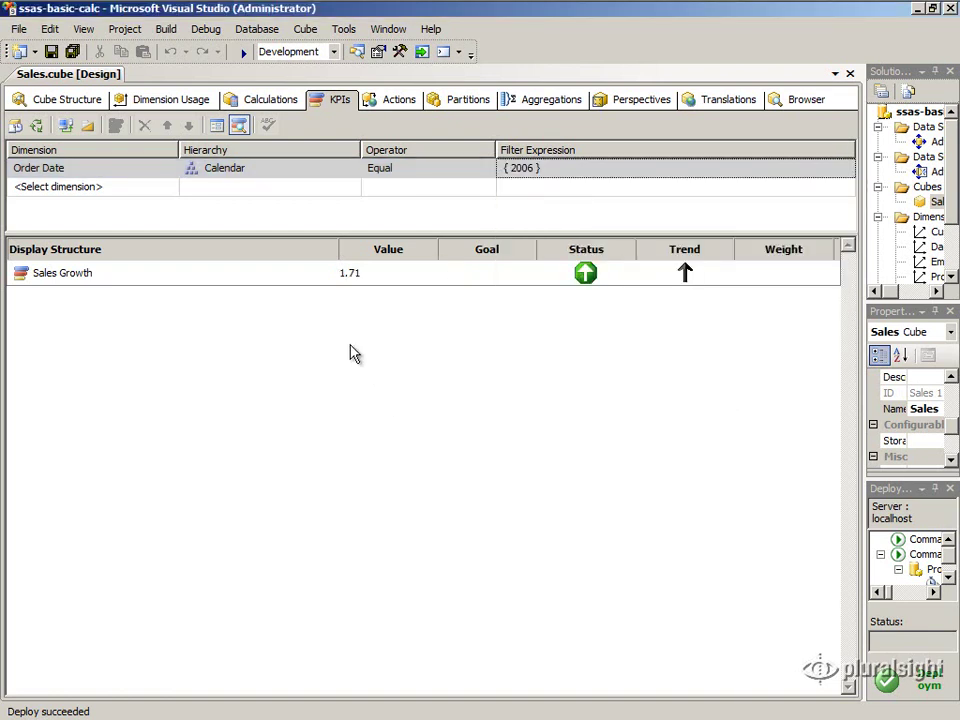